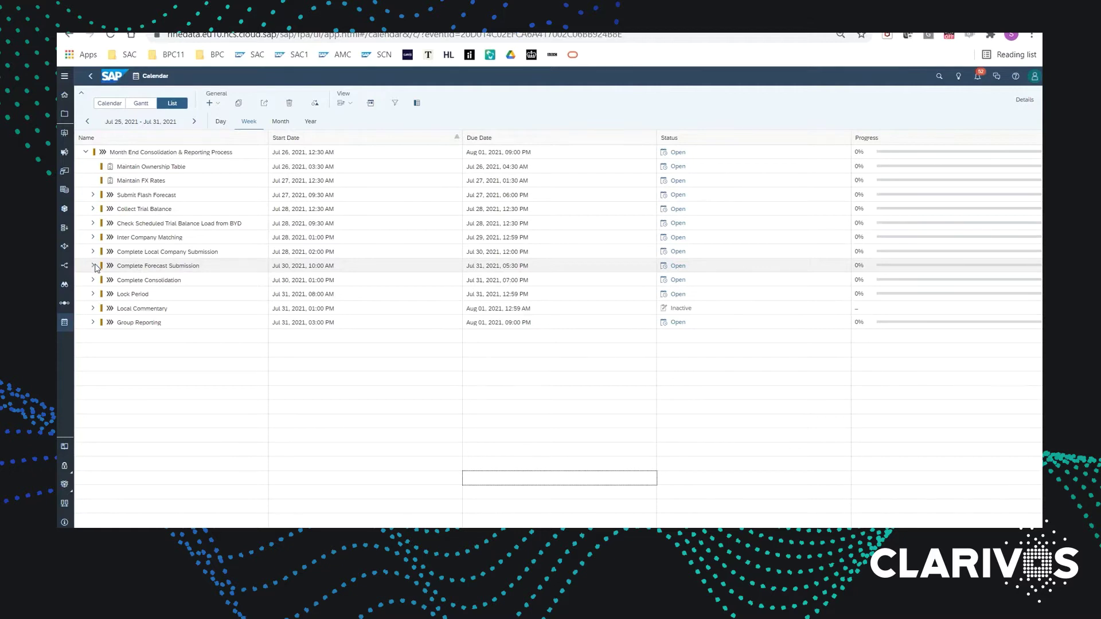
- Open the Forecast - P&L Input work file from the Forecast - Timber & Wood Business task under Complete Forecast Submission
click(93, 266)
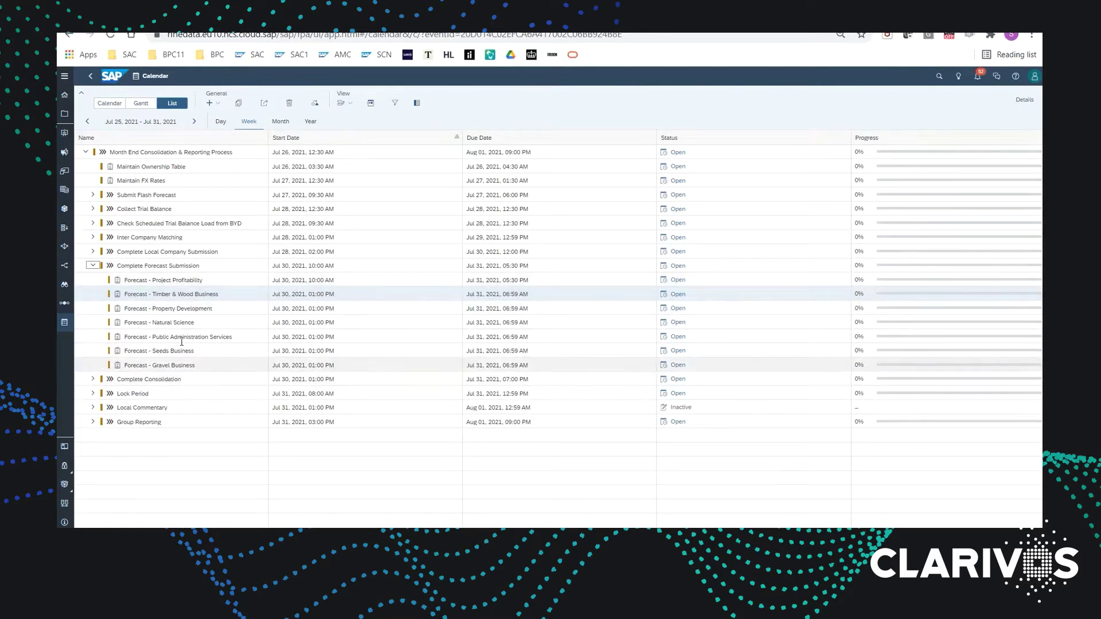
click(199, 295)
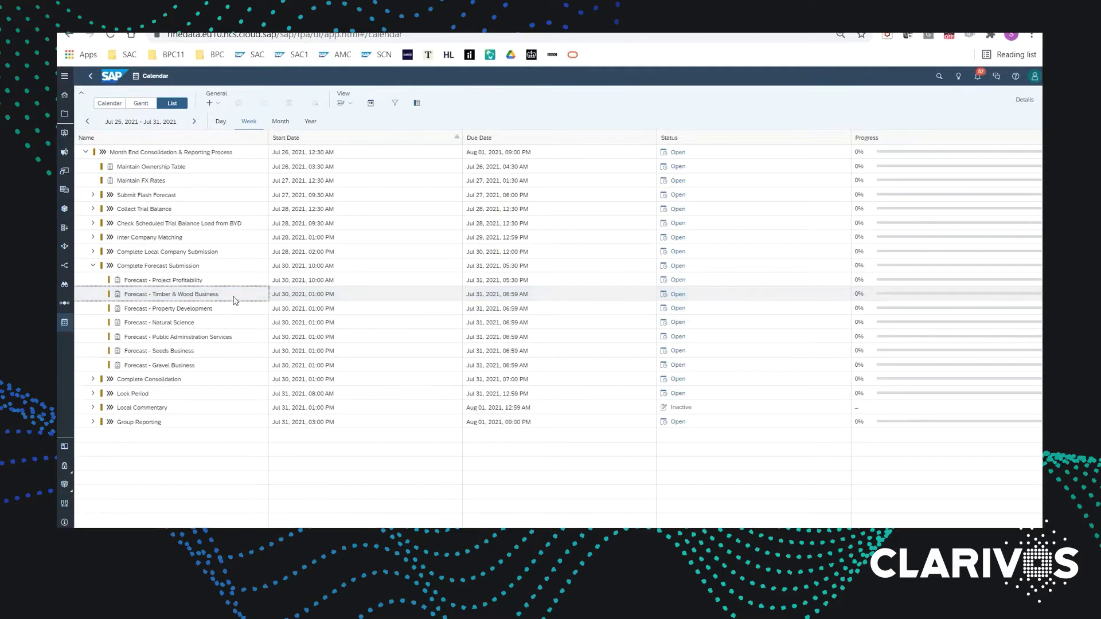
click(1025, 100)
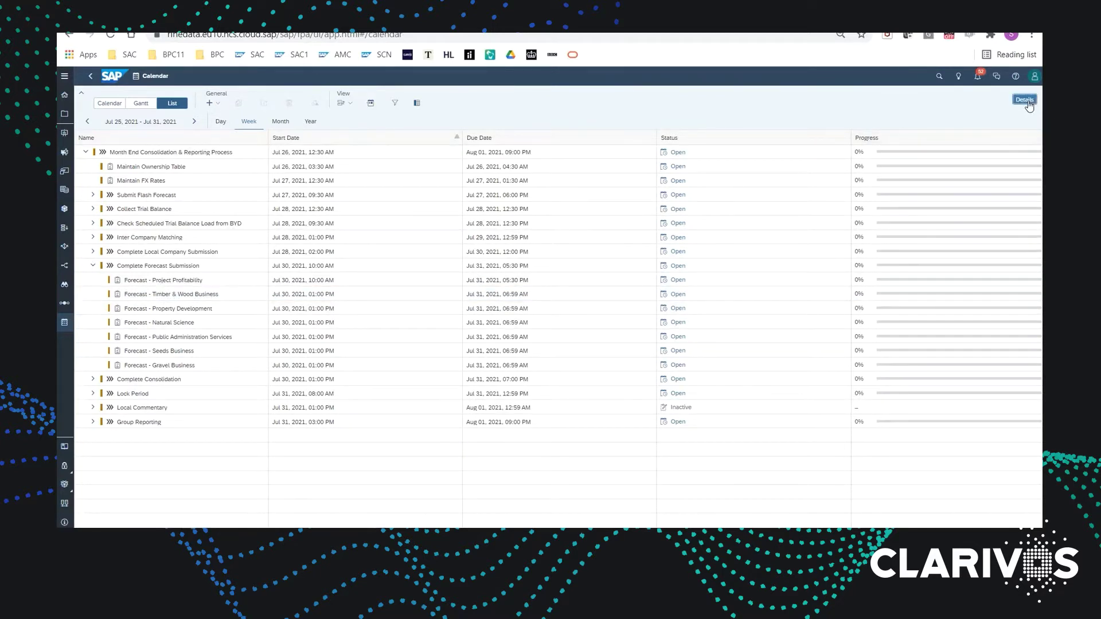
click(166, 294)
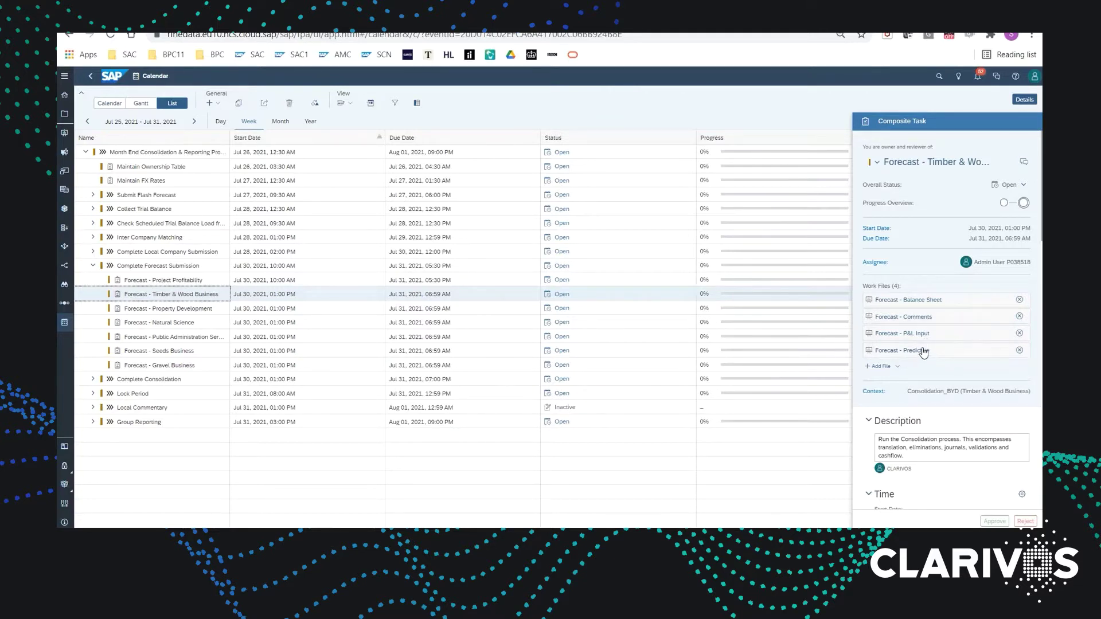
mouse_move(927, 356)
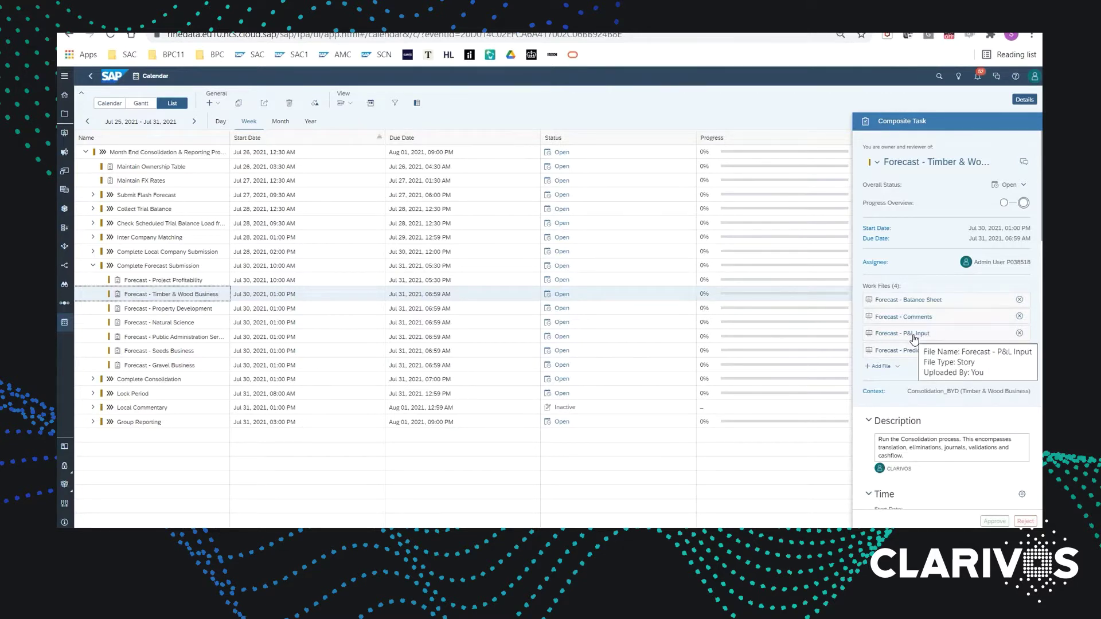
click(915, 335)
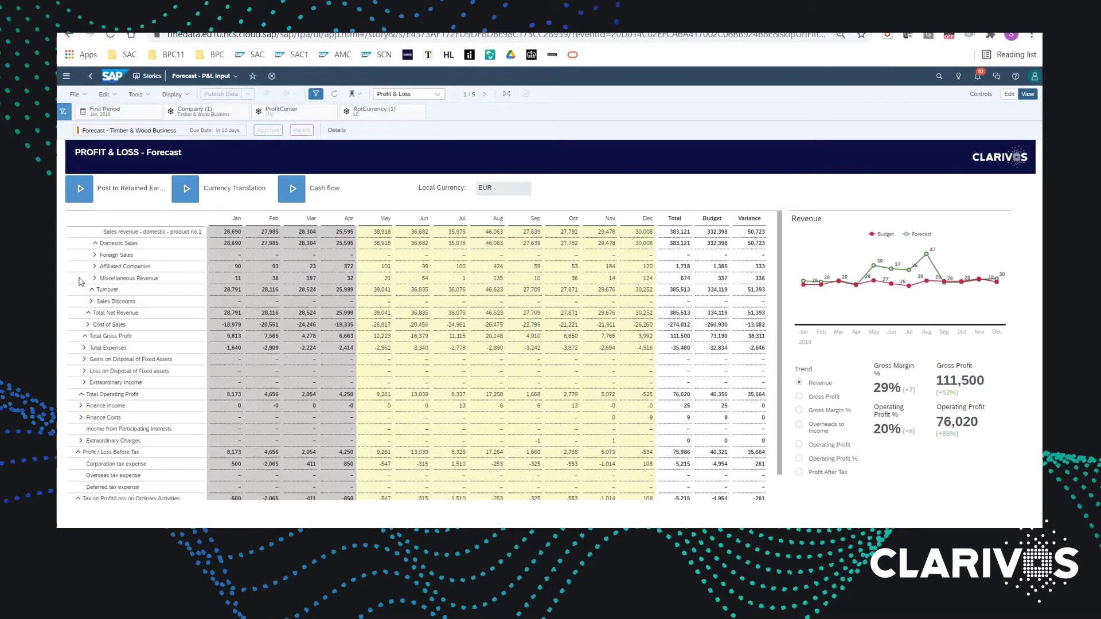
- Collapse the Domestic Sales accounts in the P&L table and show the Gross Margin % trend in the chart
click(96, 245)
click(97, 245)
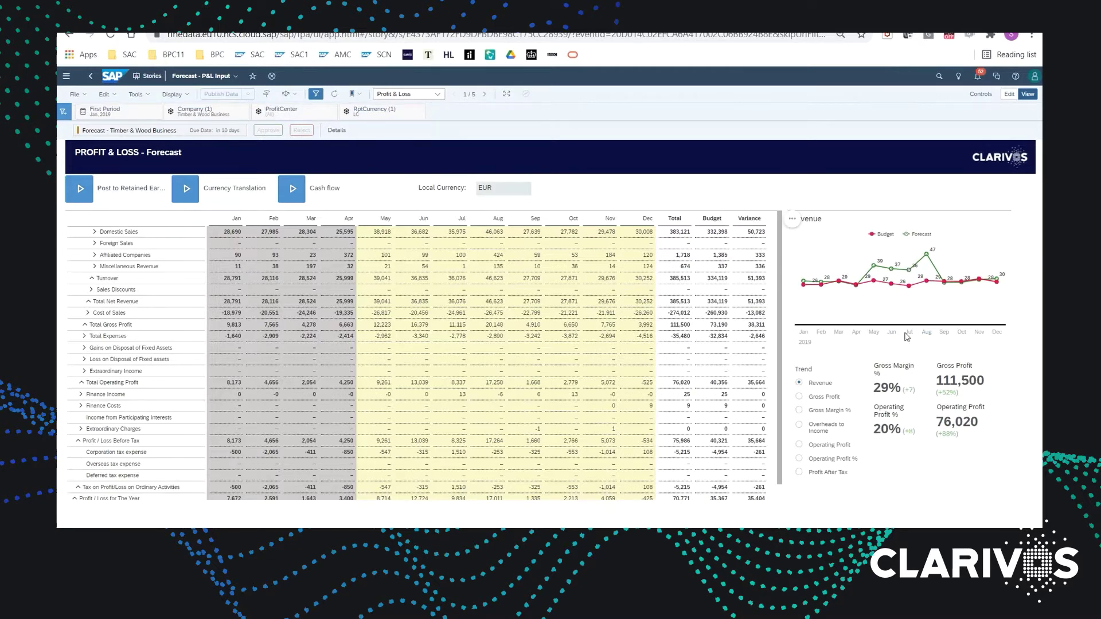
click(828, 412)
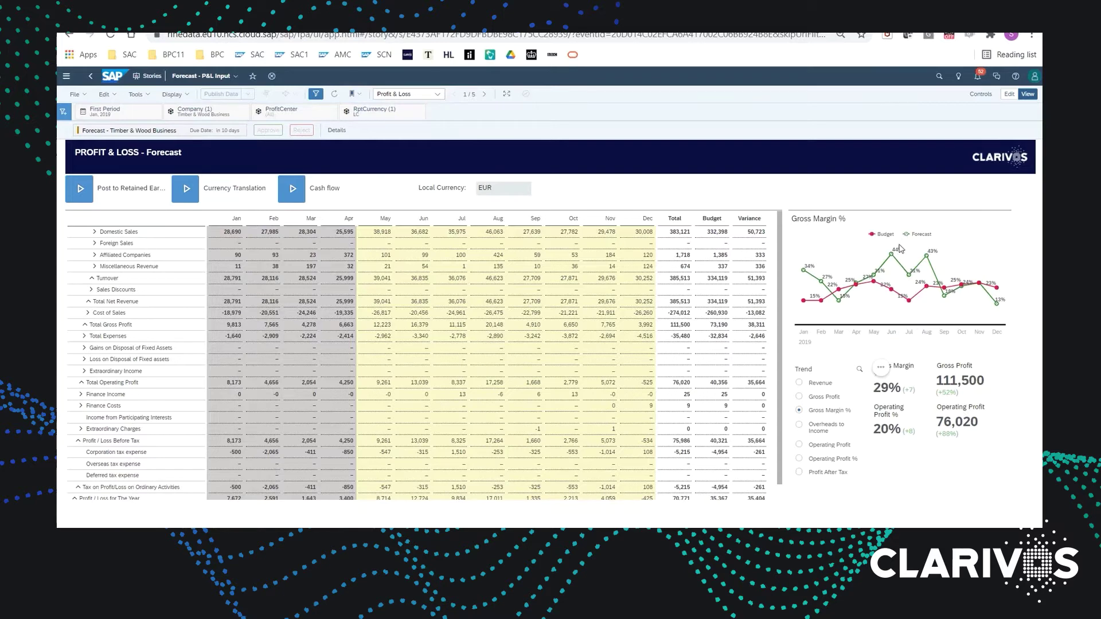
mouse_move(896, 254)
- Reduce the June forecast Turnover by 10%
click(419, 234)
click(417, 282)
text(1)
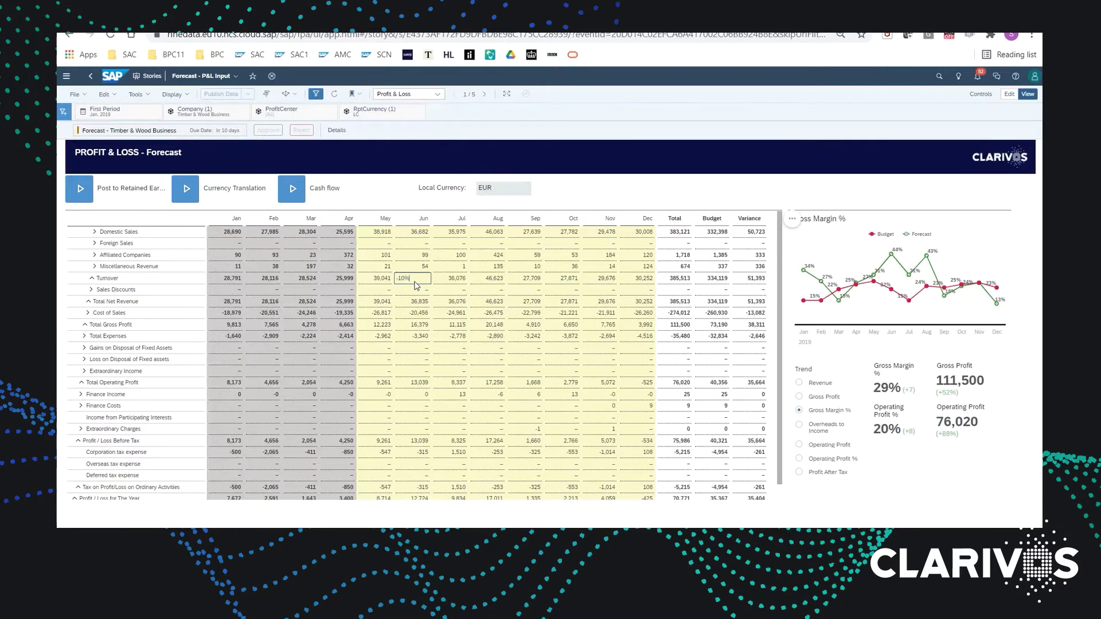
text(0%)
key(Return)
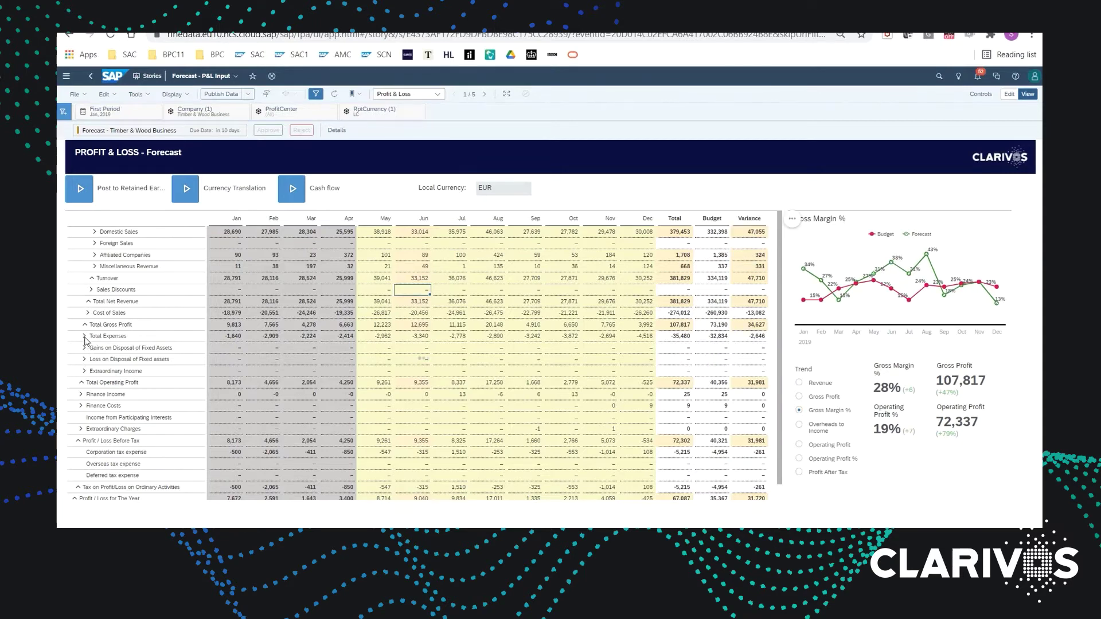
- Expand Total Expenses and set the June Selling and Administration Expense to -4000
click(85, 341)
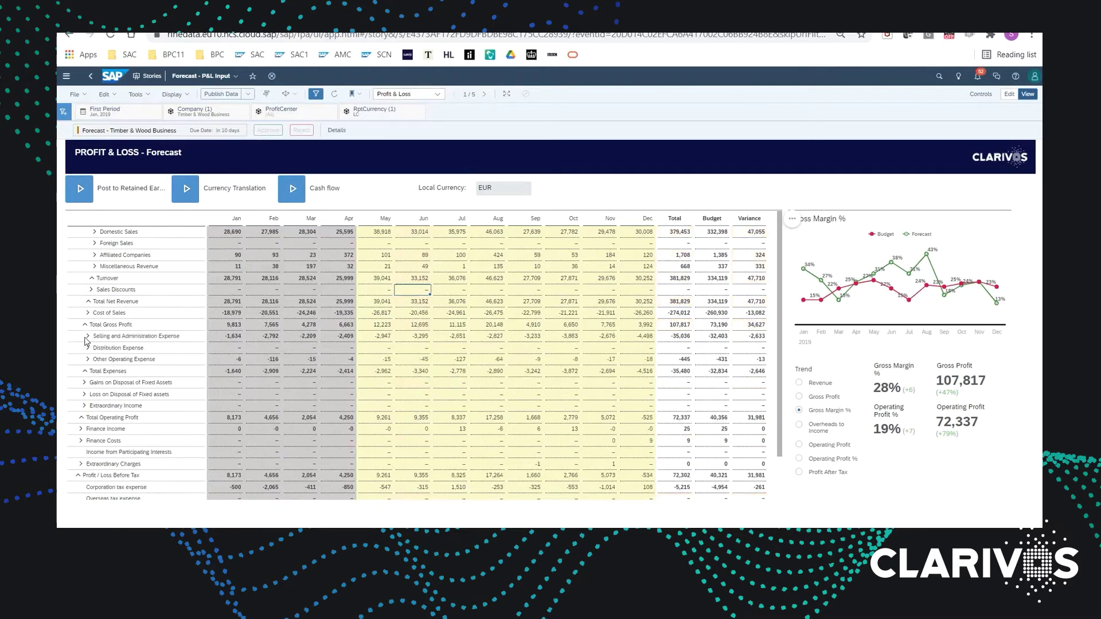
click(423, 337)
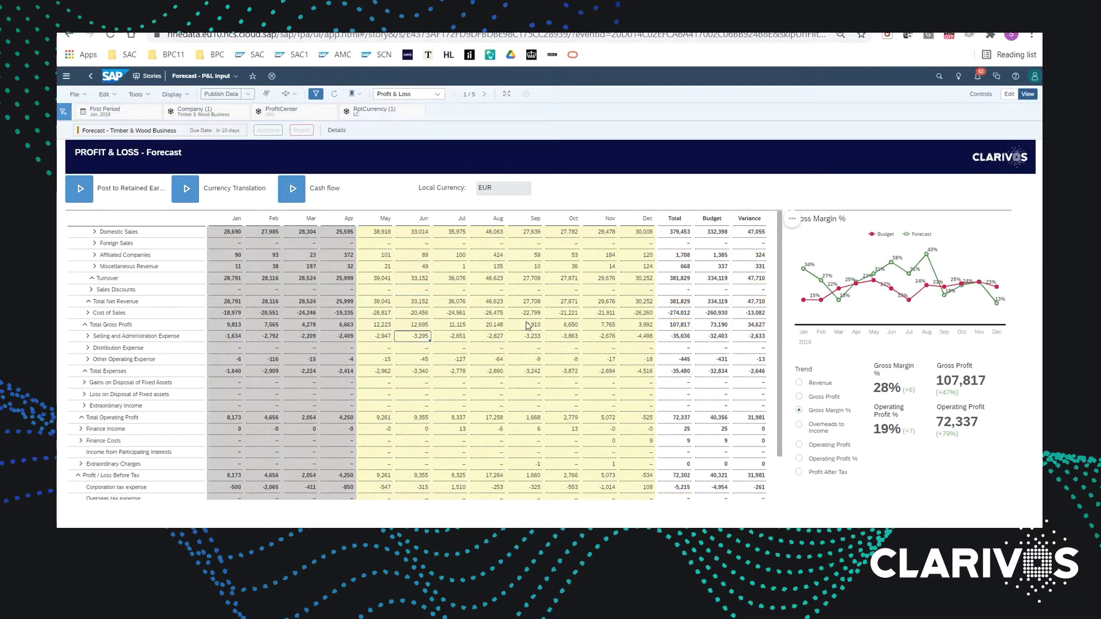
text(+25)
key(BackSpace)
key(BackSpace)
key(BackSpace)
text(-4000)
key(Return)
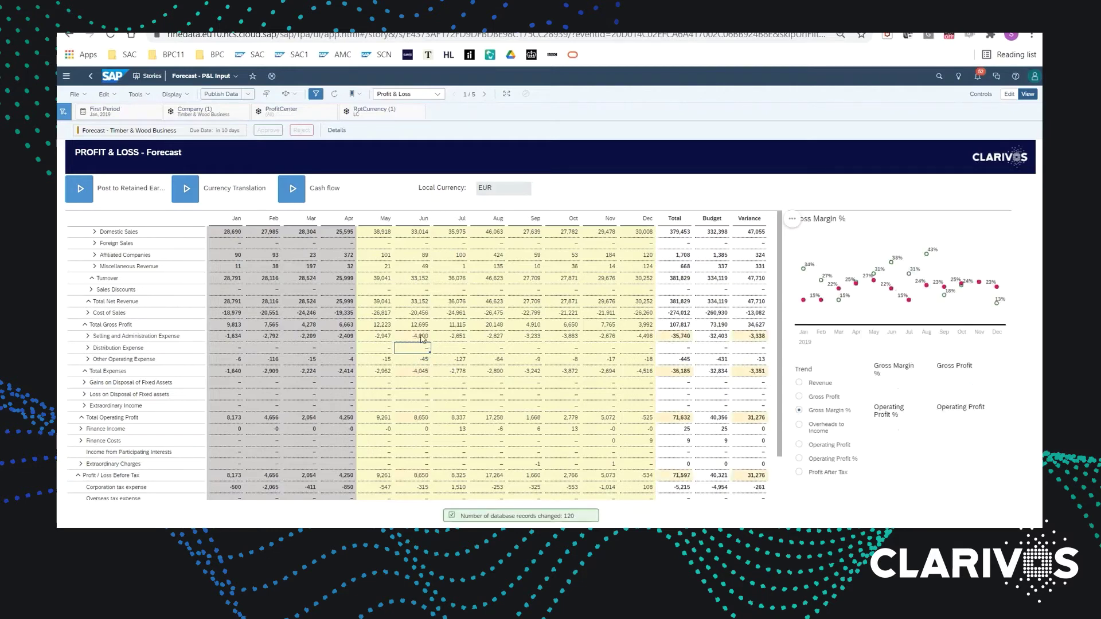
- Copy the June Selling and Administration Expense to November as an overall value, and also to July and August
click(421, 336)
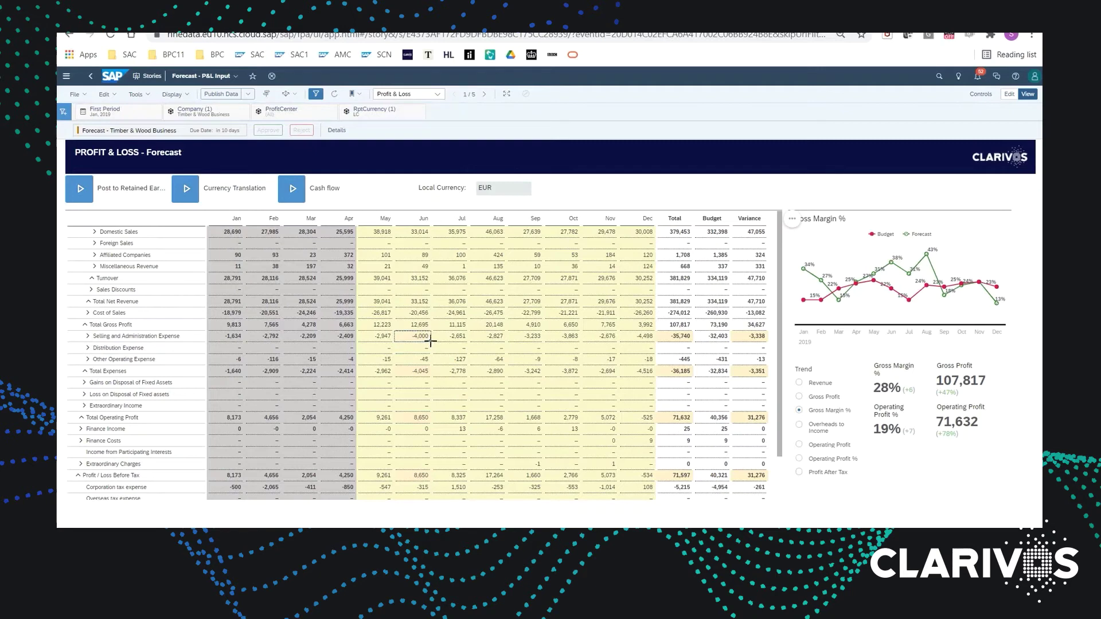
click(599, 337)
key(ctrl+v)
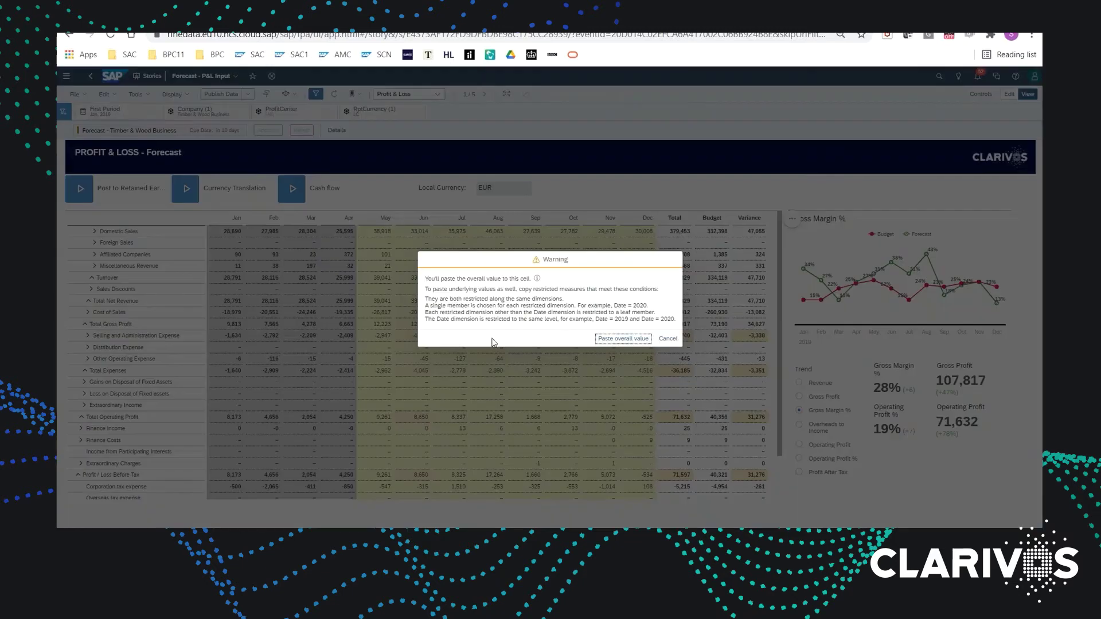
click(622, 339)
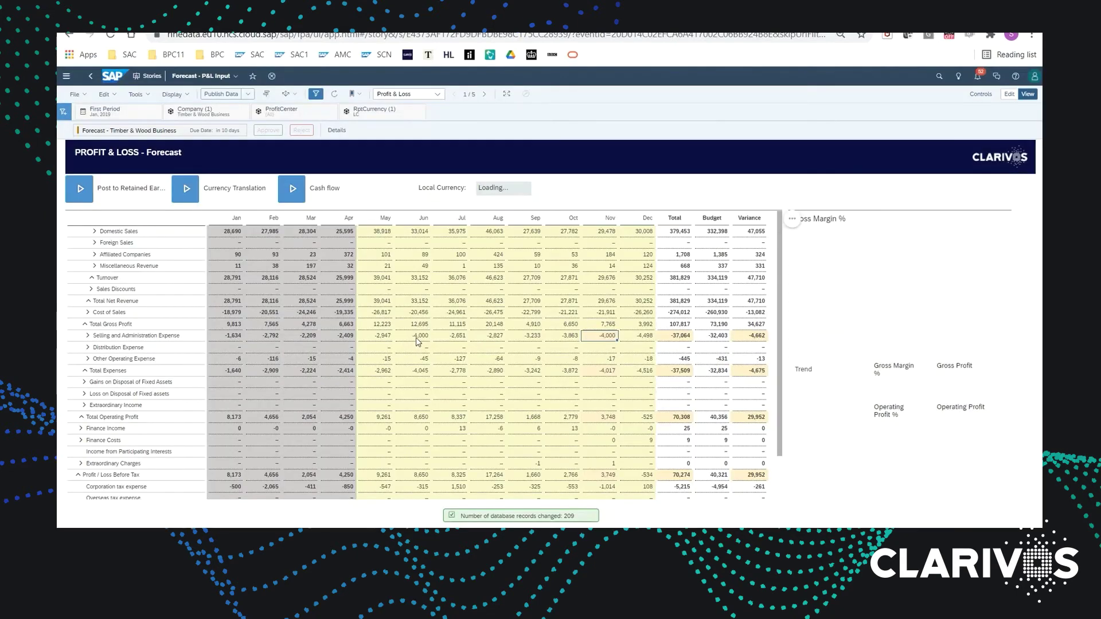
click(427, 339)
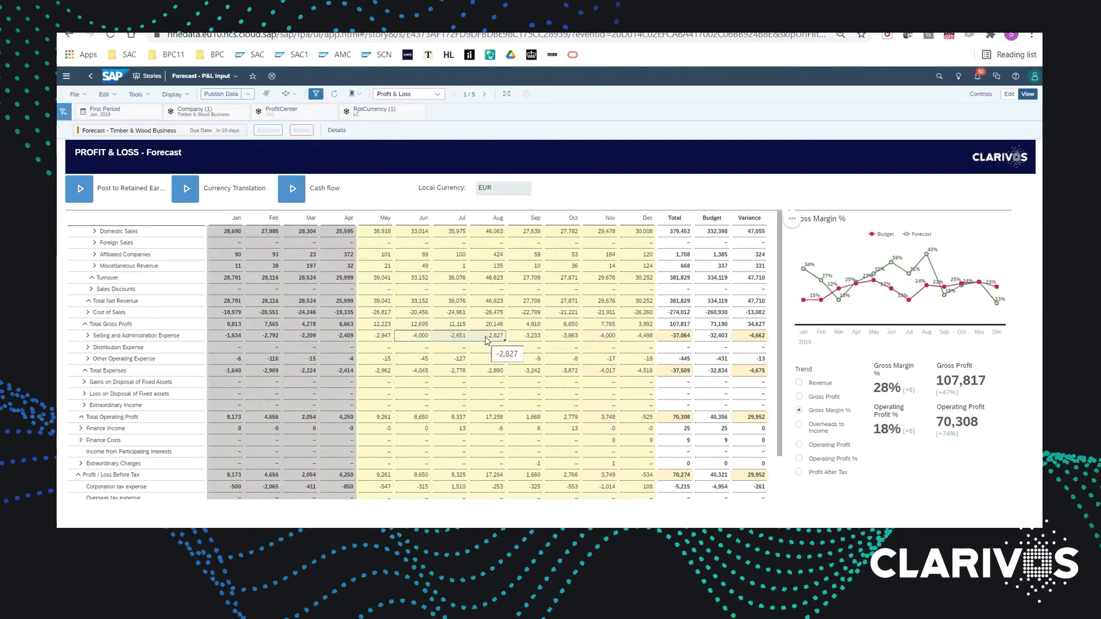
key(ctrl+v)
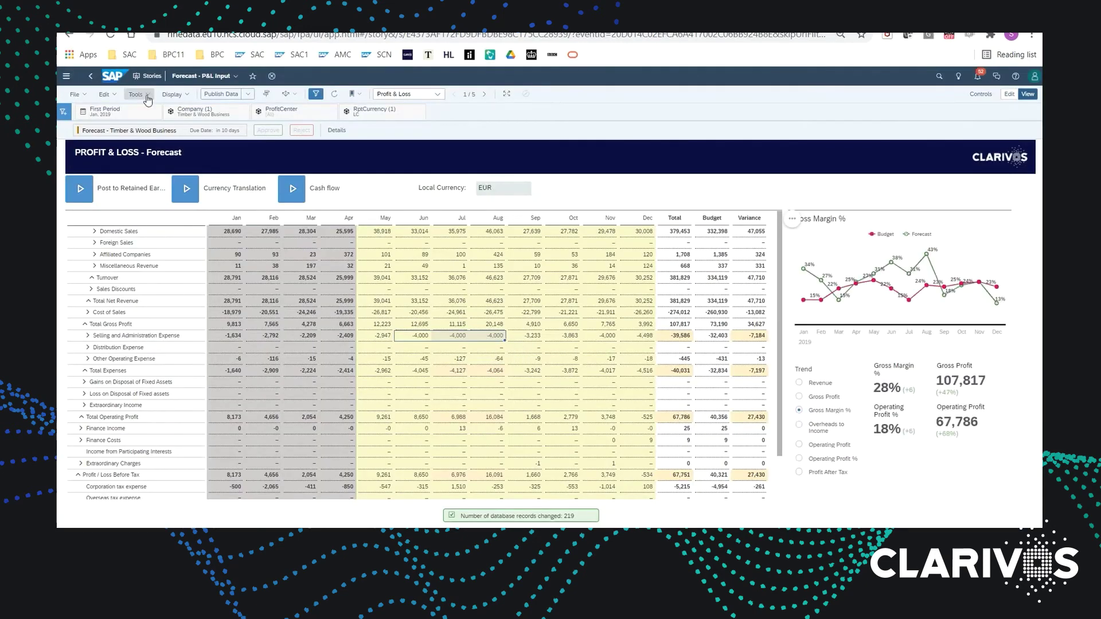
- Revert the Forecast version in the version history to the June turnover change, undoing the expense entry and both pastes
click(147, 98)
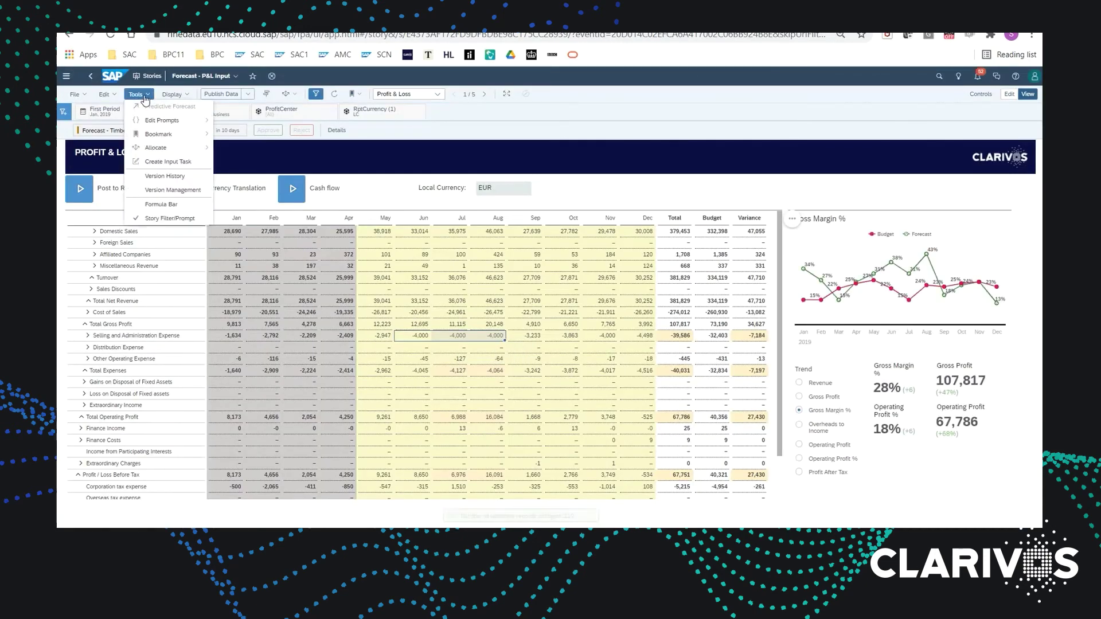
click(162, 179)
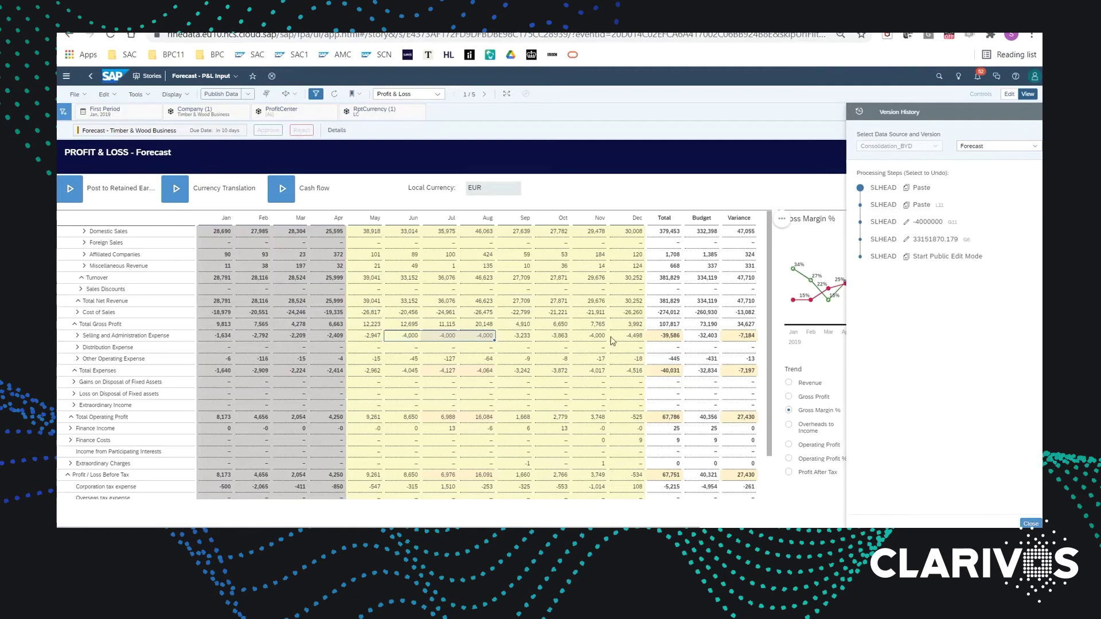
click(932, 241)
click(1031, 524)
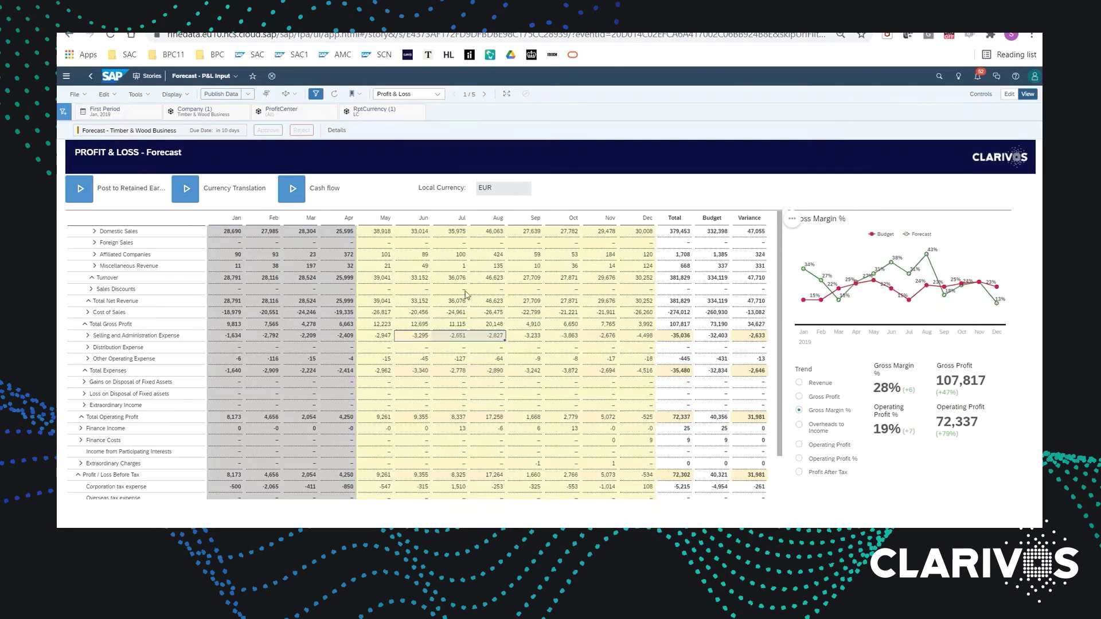
- Publish all data changes made to the Profit & Loss forecast
click(222, 98)
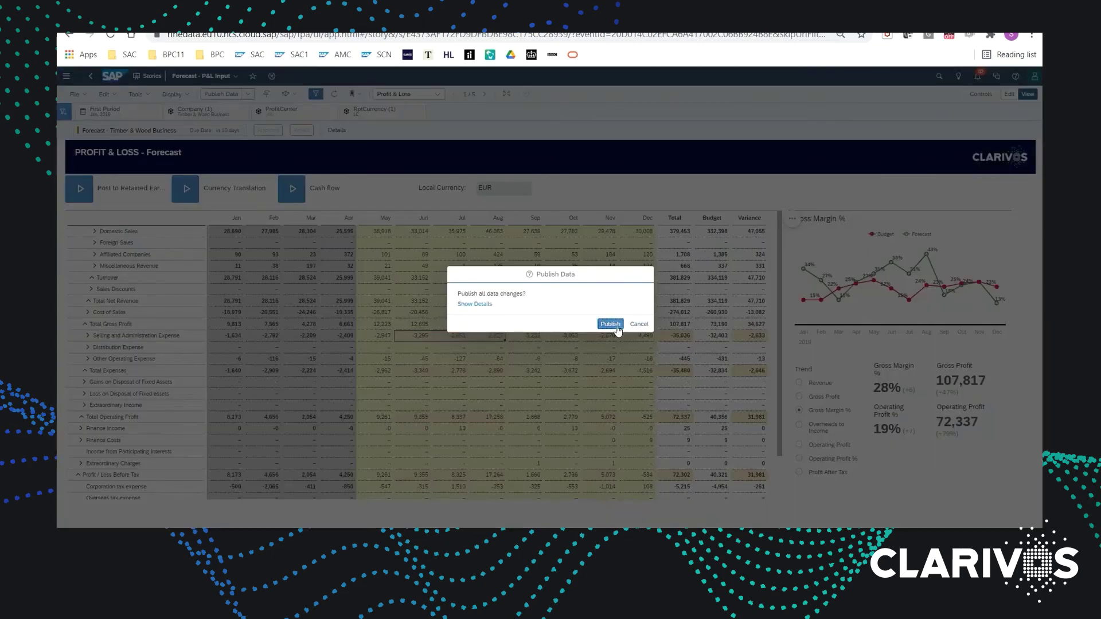
click(616, 325)
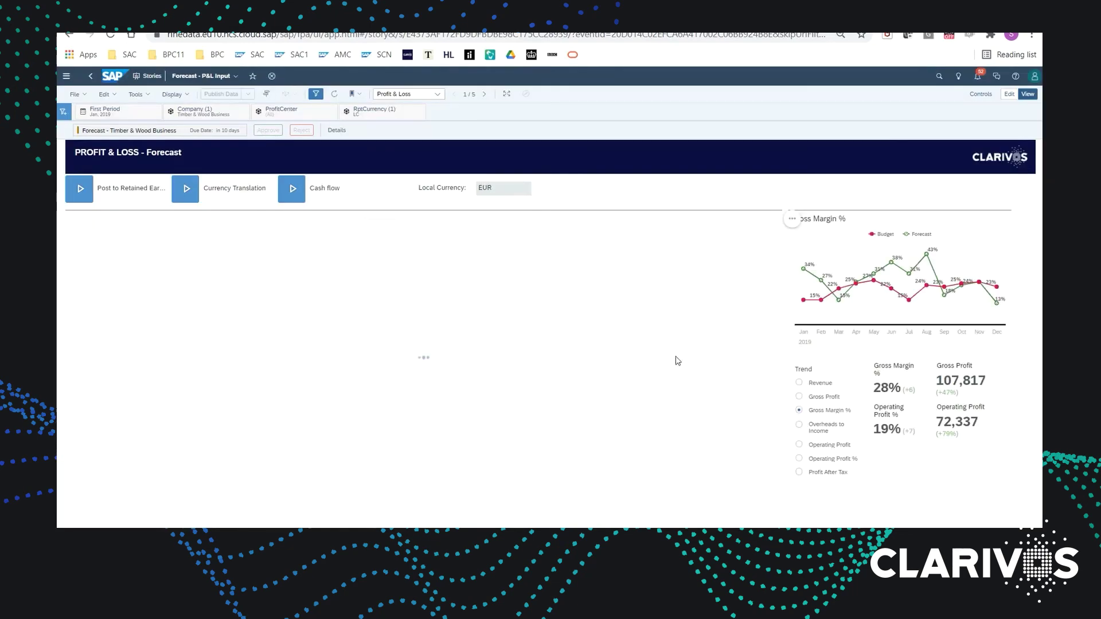
mouse_move(909, 279)
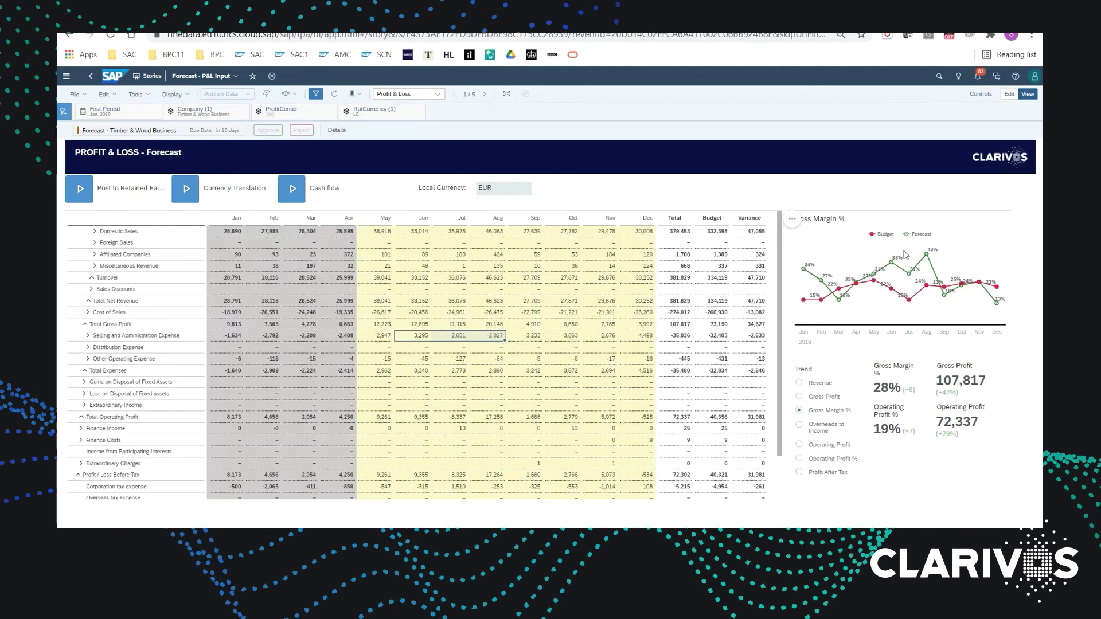